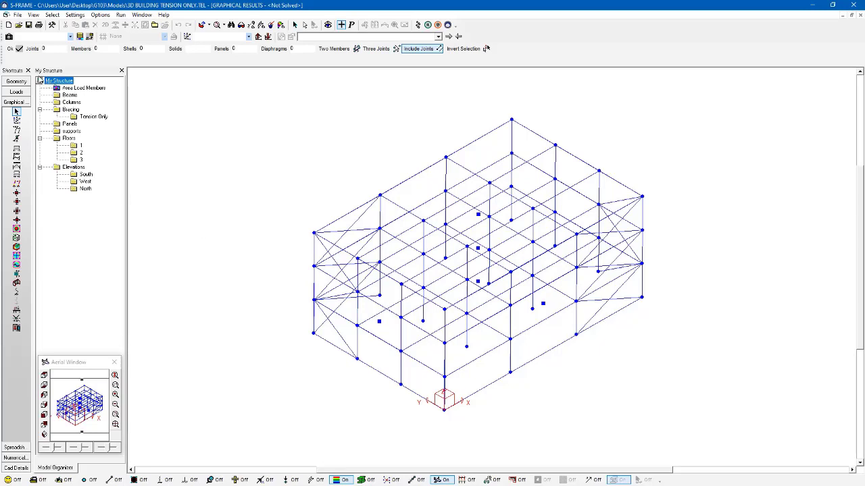
Show the frame coloured by member type, then bring up the loads for case 1 swt.
{"action": "left_click", "coordinate": [23, 82]}
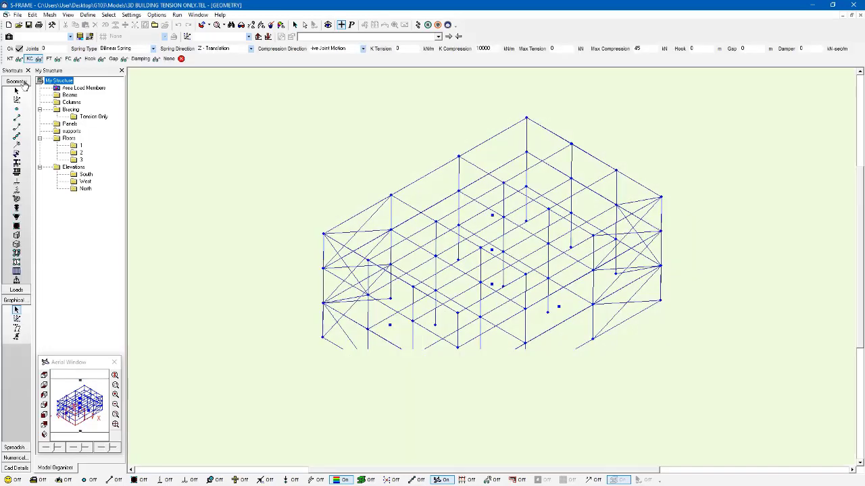
{"action": "left_click", "coordinate": [19, 127]}
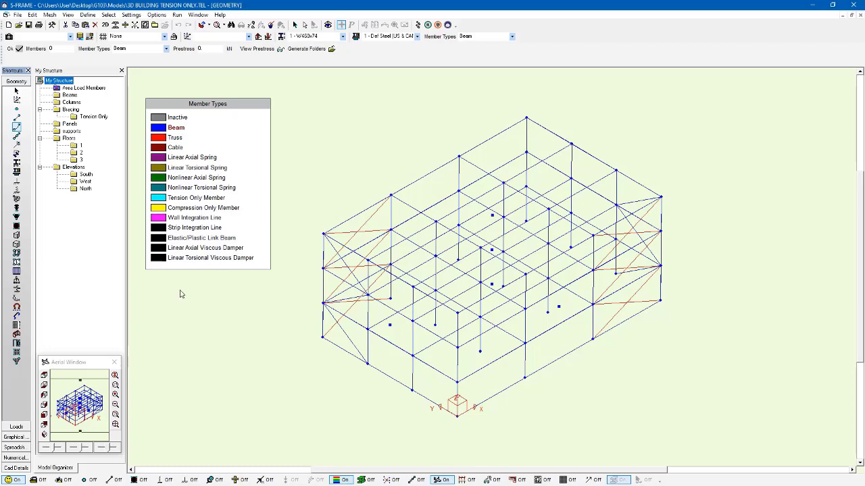
{"action": "left_click", "coordinate": [28, 427]}
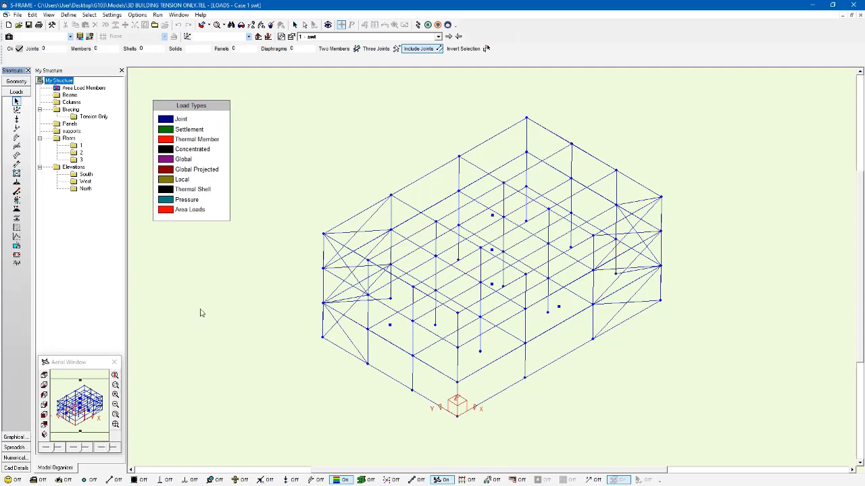
Show the area loads for load case 2 floor dead, viewed from the front elevation.
{"action": "left_click", "coordinate": [336, 38]}
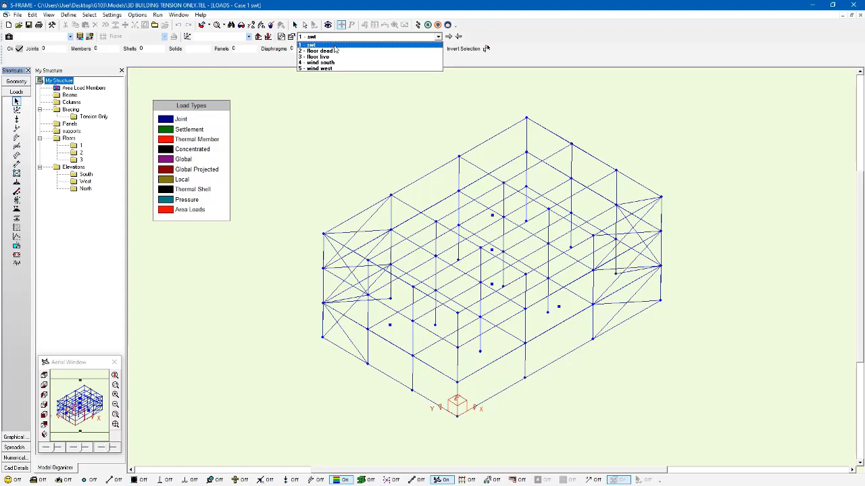
{"action": "left_click", "coordinate": [336, 51]}
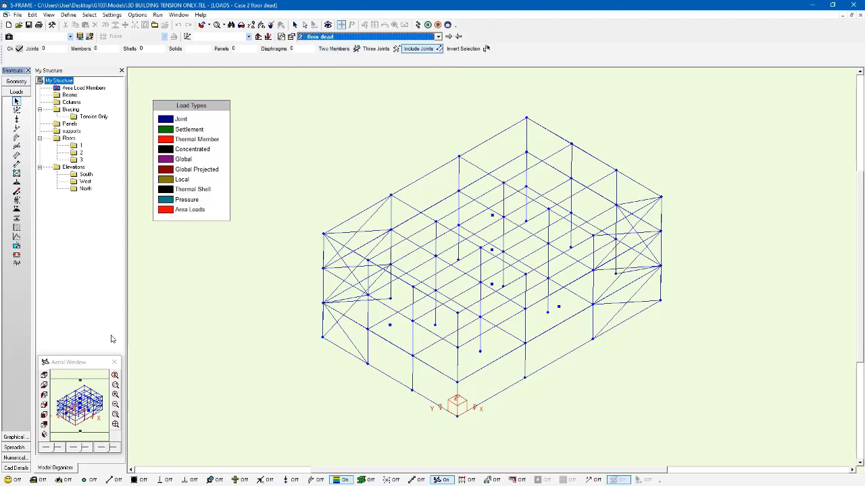
{"action": "left_click", "coordinate": [17, 173]}
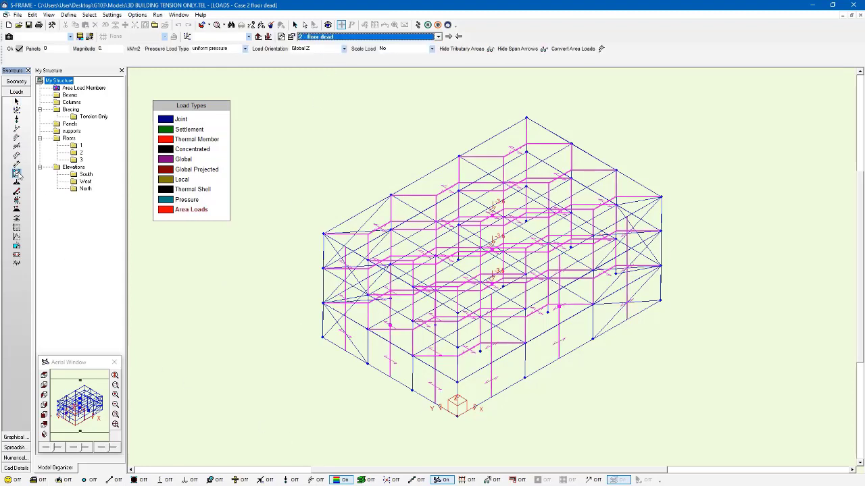
{"action": "middle_click_drag", "start_coordinate": [511, 300], "coordinate": [405, 368]}
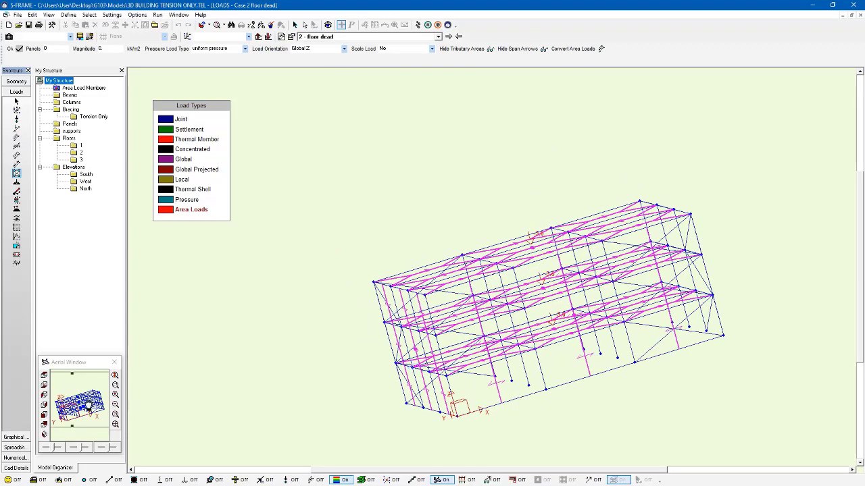
{"action": "key", "text": "ctrl+f"}
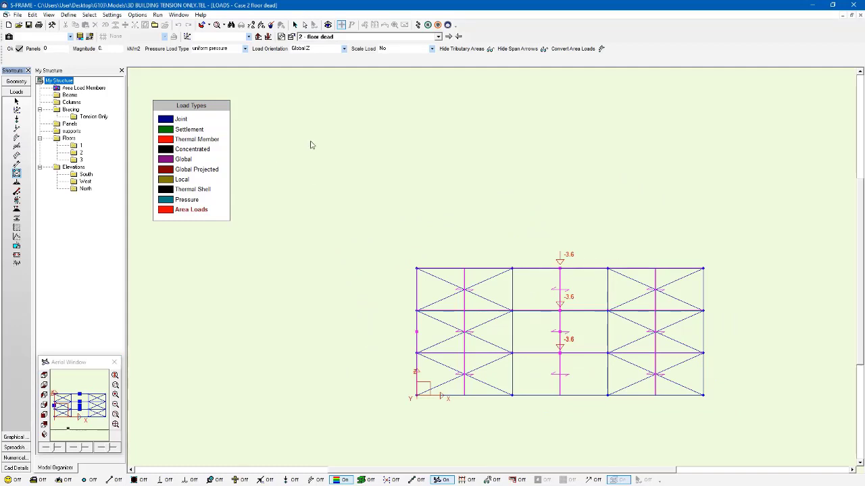
Step through cases 3 floor live, 4 wind south and 5 wind west, ending in isometric view.
{"action": "left_click", "coordinate": [448, 37]}
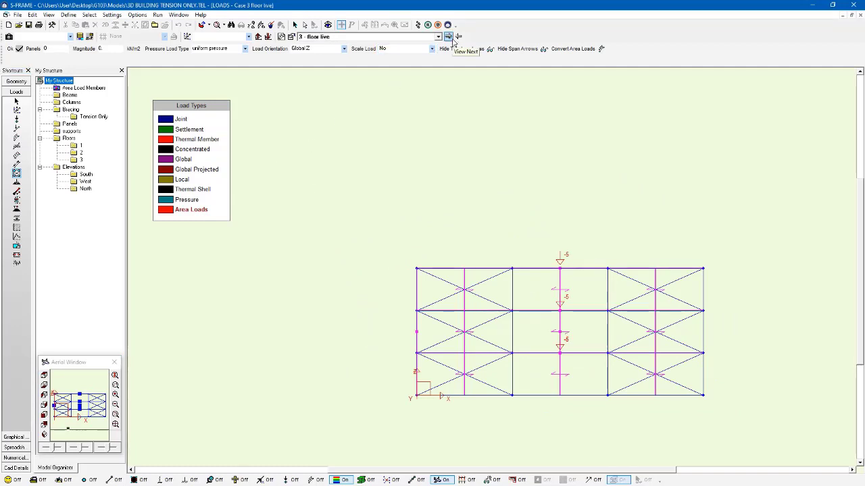
{"action": "left_click", "coordinate": [450, 38]}
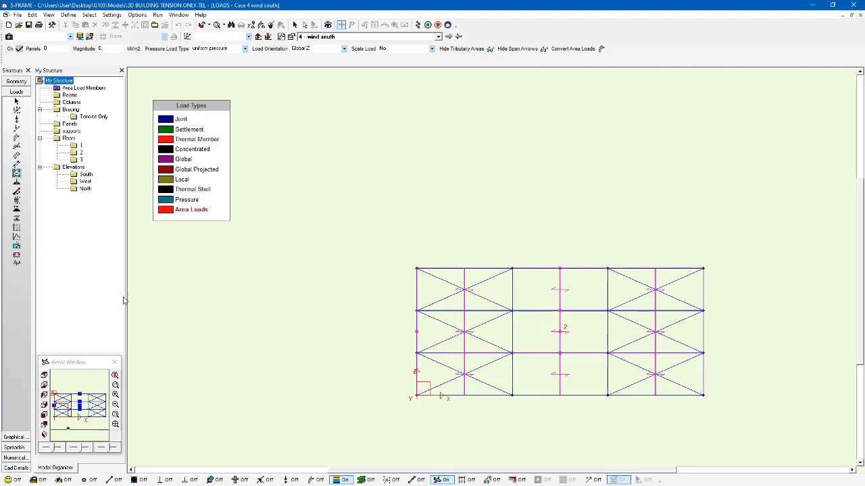
{"action": "left_click", "coordinate": [50, 411]}
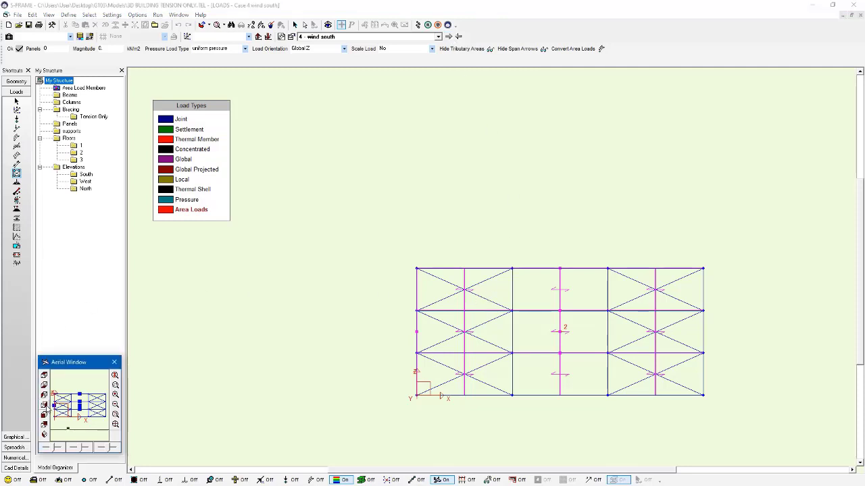
{"action": "left_click", "coordinate": [45, 405]}
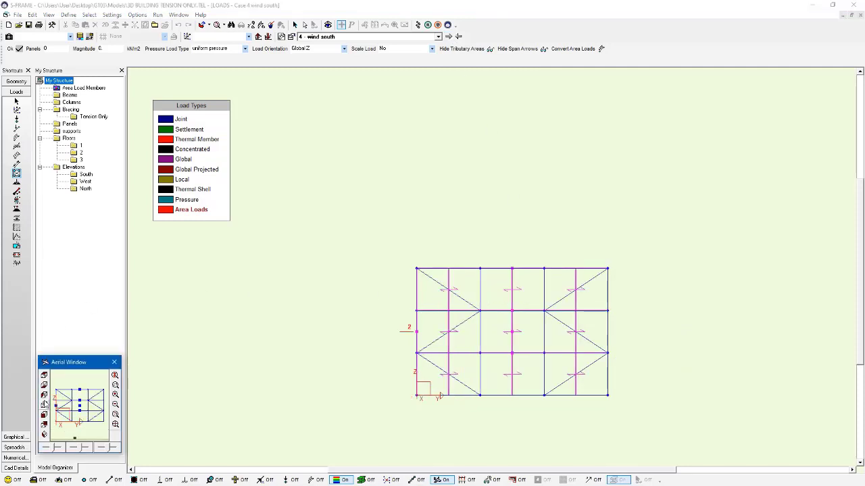
{"action": "left_click", "coordinate": [447, 38]}
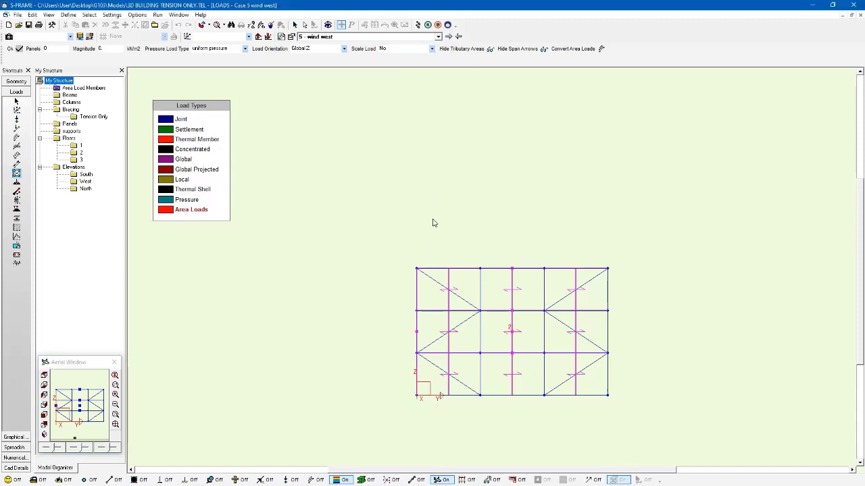
{"action": "left_click", "coordinate": [45, 434]}
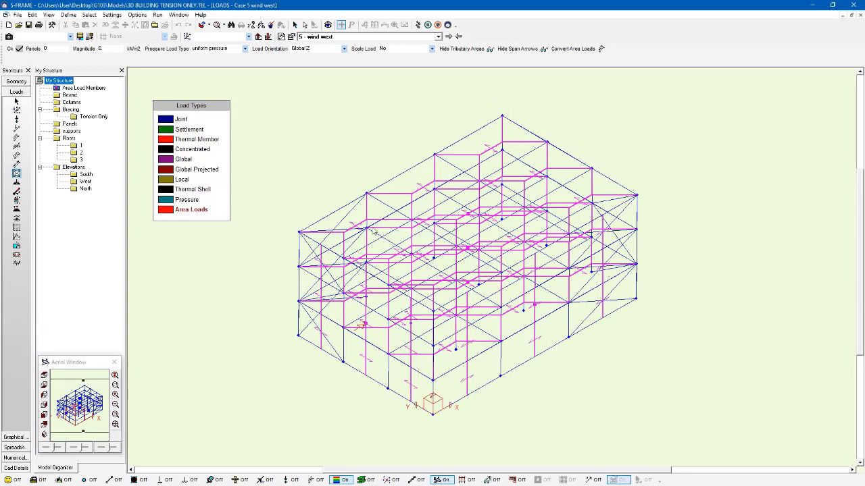
Open the load combinations dead + live, dead + wind S. and dead + wind W. via Edit.
{"action": "left_click", "coordinate": [34, 14]}
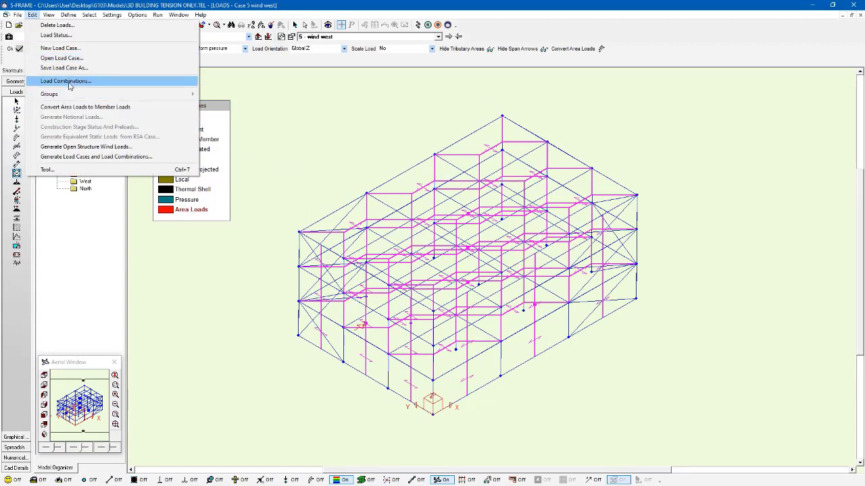
{"action": "left_click", "coordinate": [71, 85]}
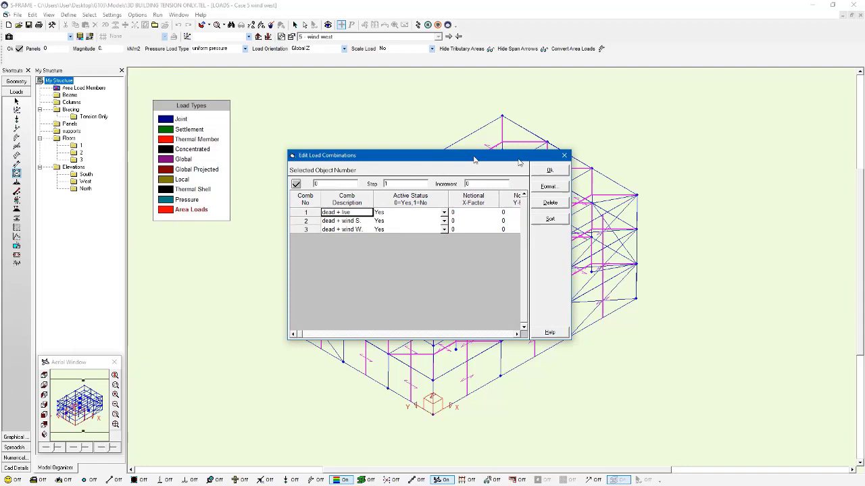
{"action": "left_click_drag", "start_coordinate": [475, 159], "coordinate": [562, 165]}
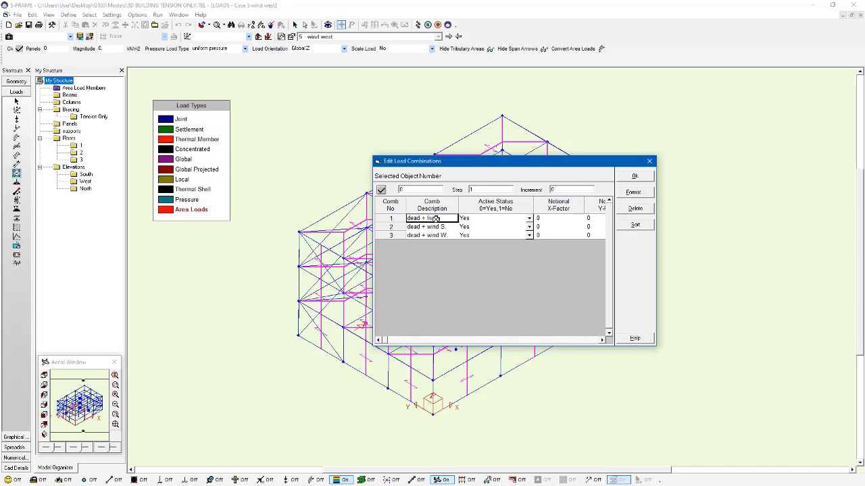
Solve the load combinations with a Nonlinear Static analysis.
{"action": "left_click", "coordinate": [650, 160]}
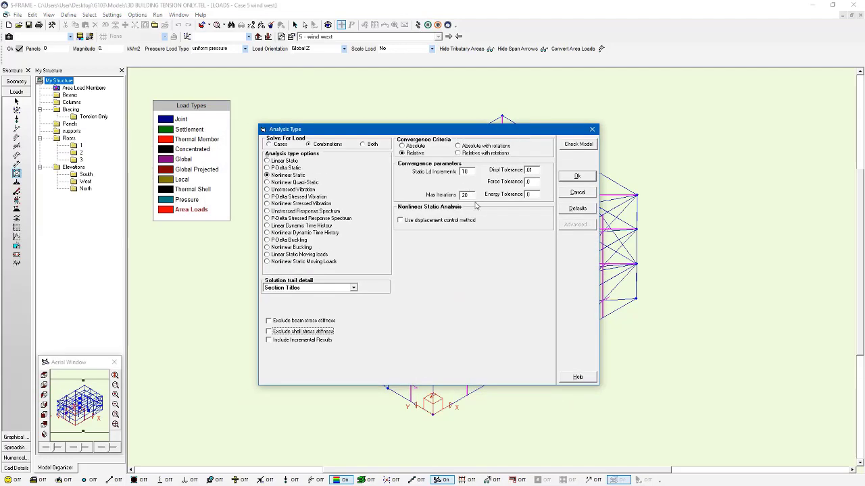
{"action": "left_click", "coordinate": [579, 175]}
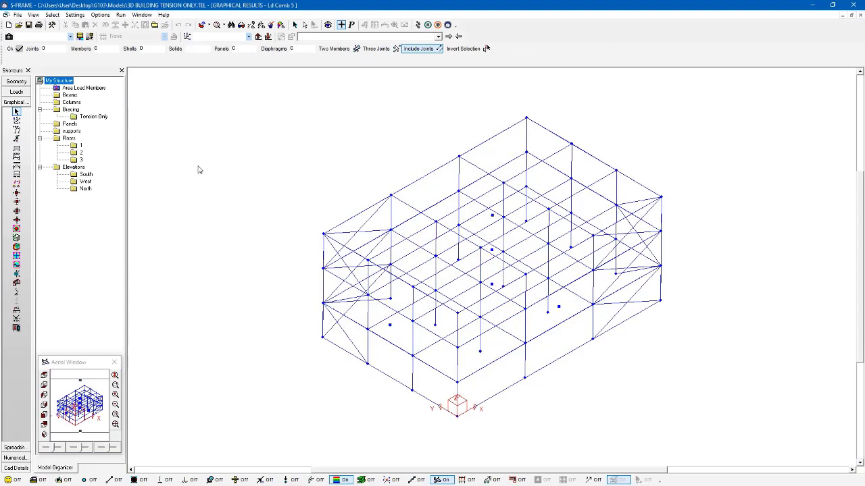
Show Bracing-group axial force diagrams for combination 2 dead + wind S. (504.0 to -519.2 kN).
{"action": "left_click", "coordinate": [343, 38]}
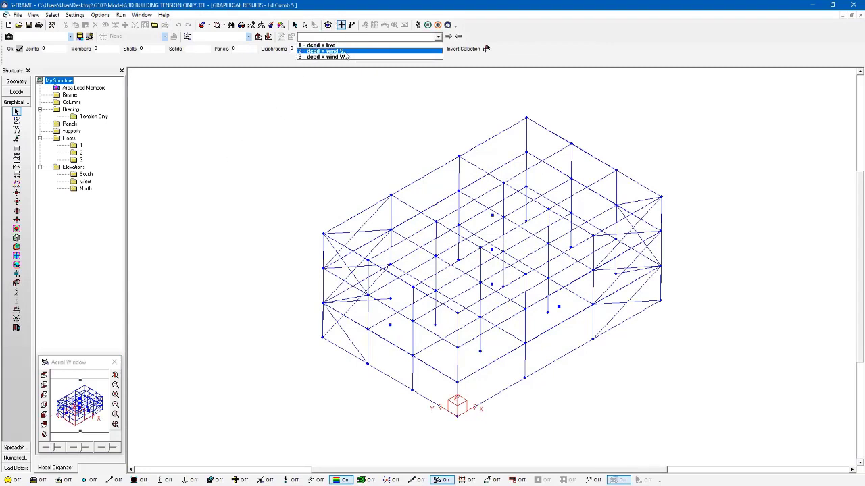
{"action": "left_click", "coordinate": [324, 51]}
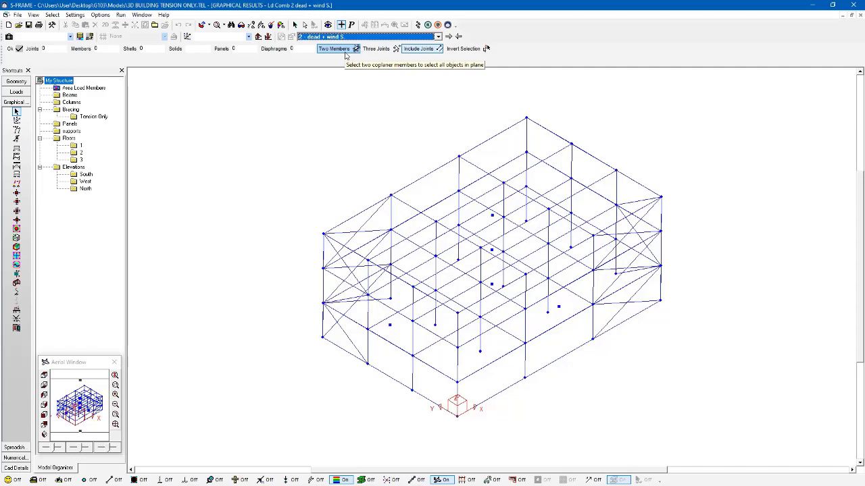
{"action": "left_click", "coordinate": [16, 148]}
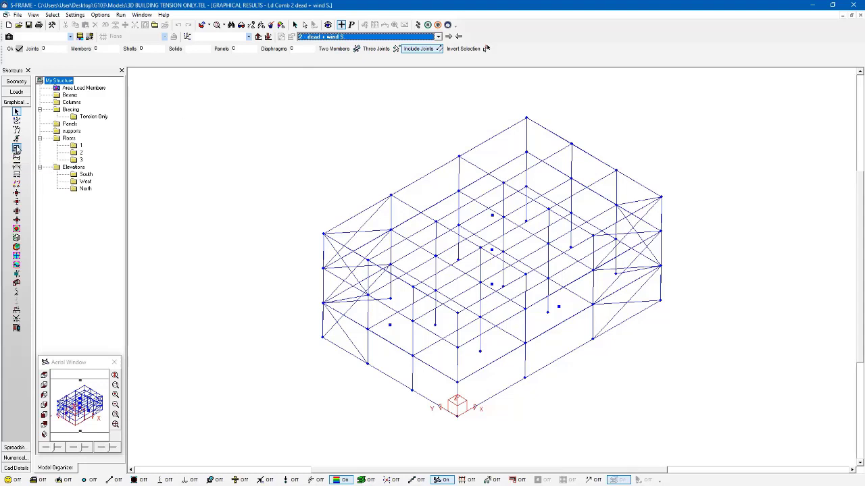
{"action": "left_click", "coordinate": [71, 110]}
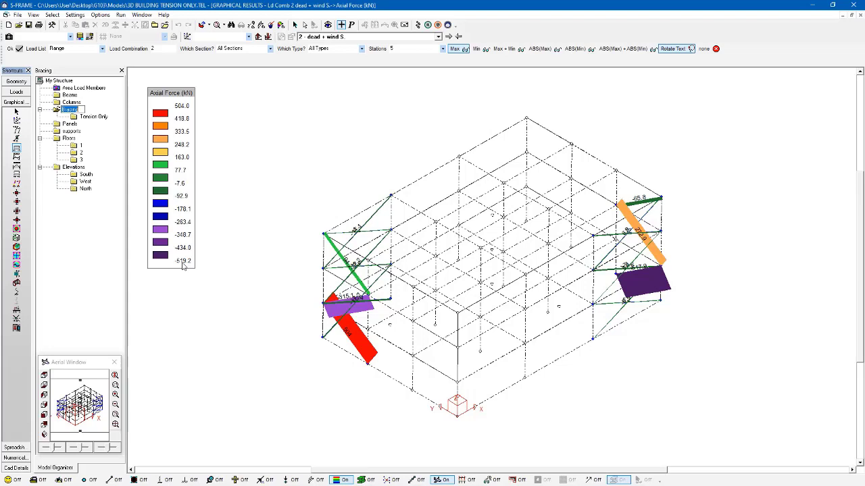
Assign the Tension Only member type to every bracing member with a window selection.
{"action": "left_click", "coordinate": [18, 81]}
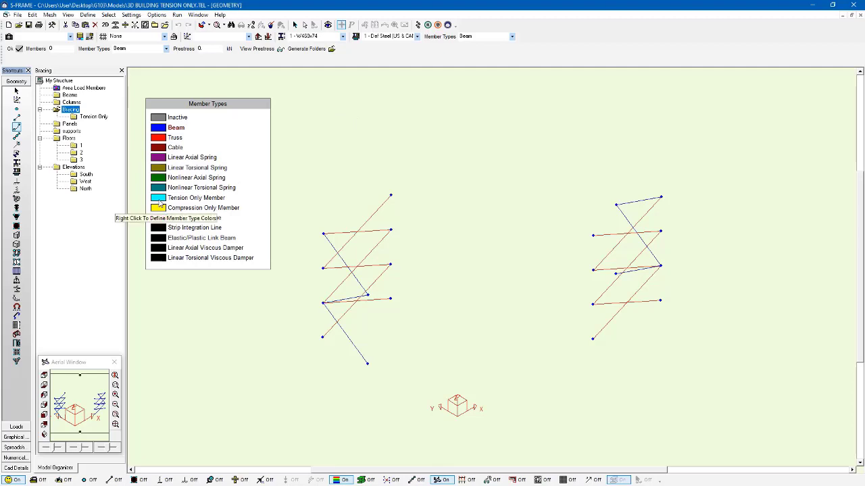
{"action": "left_click", "coordinate": [159, 200]}
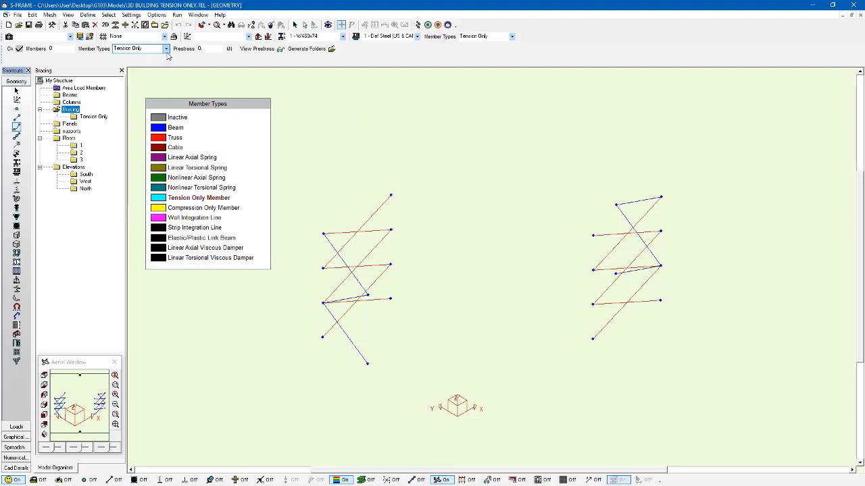
{"action": "left_click_drag", "start_coordinate": [293, 131], "coordinate": [757, 428]}
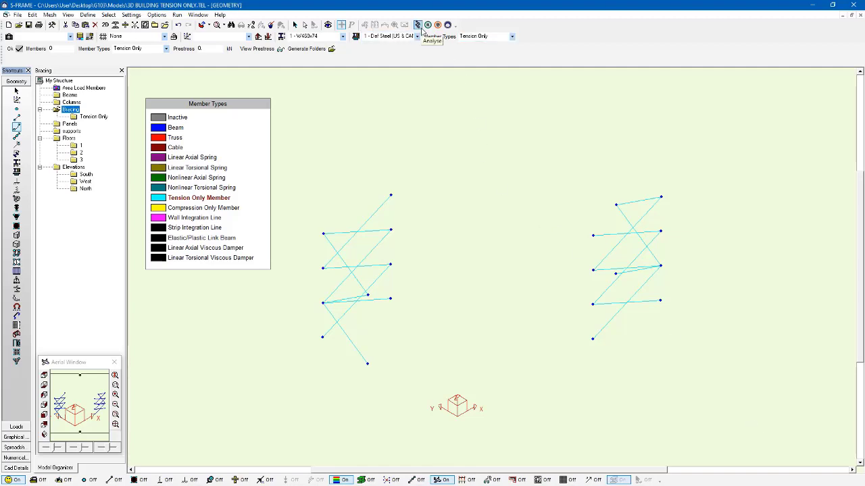
Show the whole of My Structure and re-solve the tension-only model.
{"action": "left_click", "coordinate": [59, 80]}
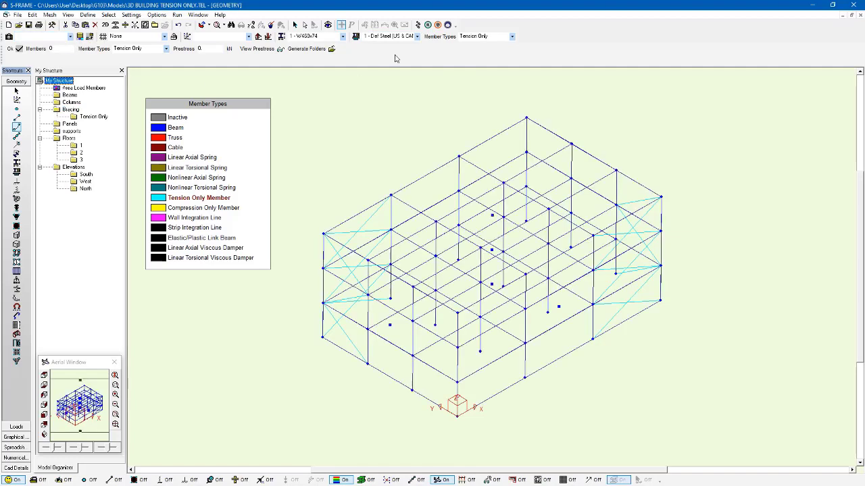
{"action": "left_click", "coordinate": [418, 25]}
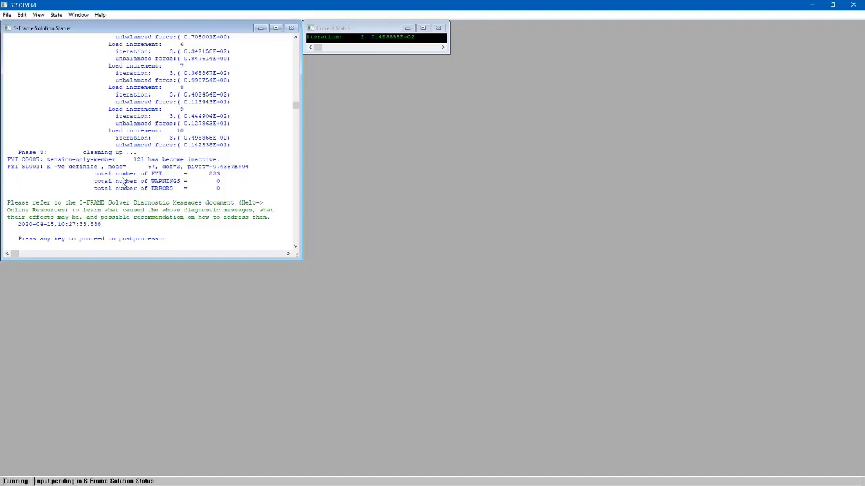
Scroll through the solver status messages and continue to the dead + wind S. results.
{"action": "left_click", "coordinate": [295, 38]}
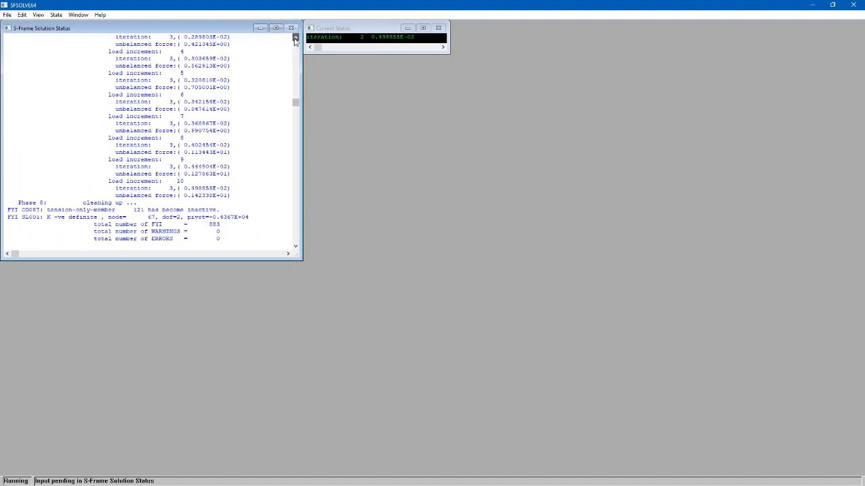
{"action": "left_click_drag", "start_coordinate": [296, 38], "coordinate": [295, 39]}
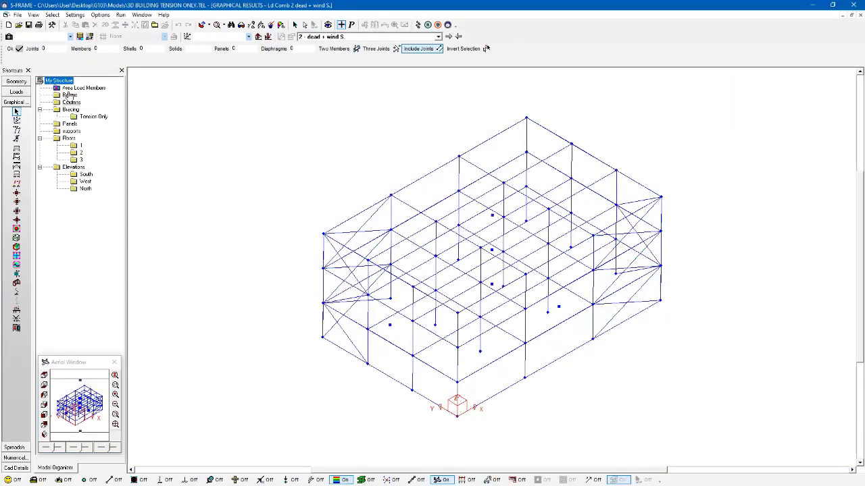
Set notional X- and Y-factors of 005 for combination 1 dead + live.
{"action": "left_click", "coordinate": [30, 81]}
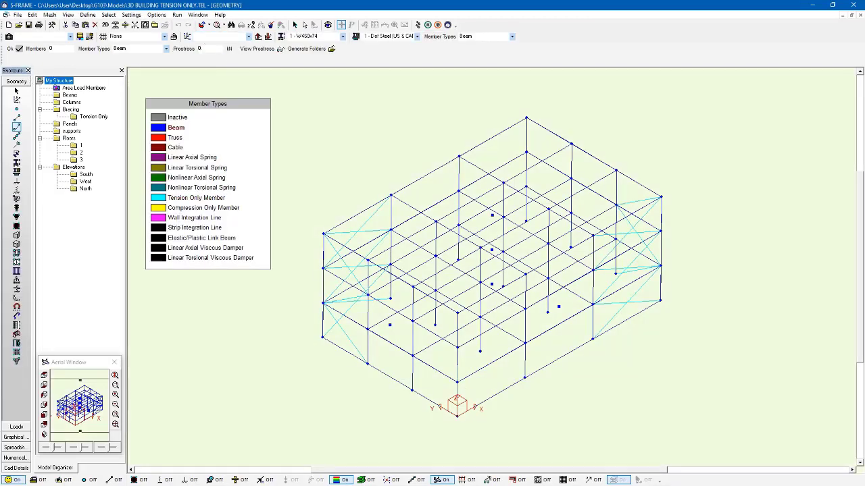
{"action": "left_click", "coordinate": [16, 427]}
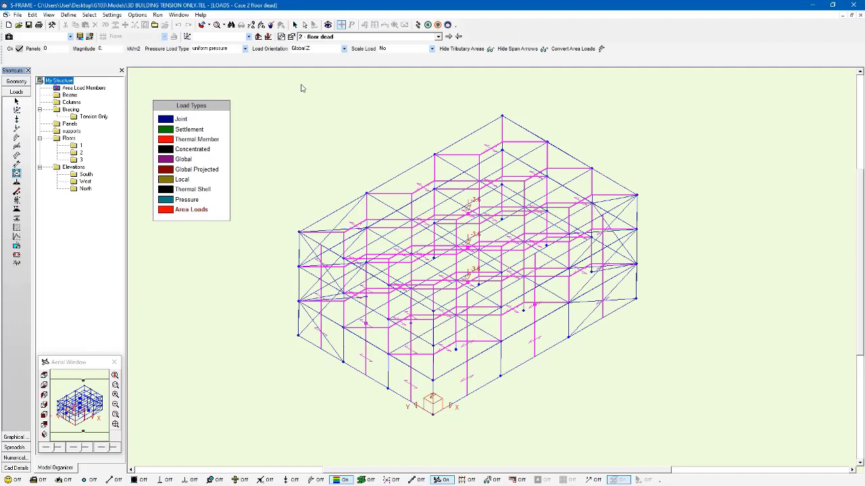
{"action": "left_click", "coordinate": [32, 14]}
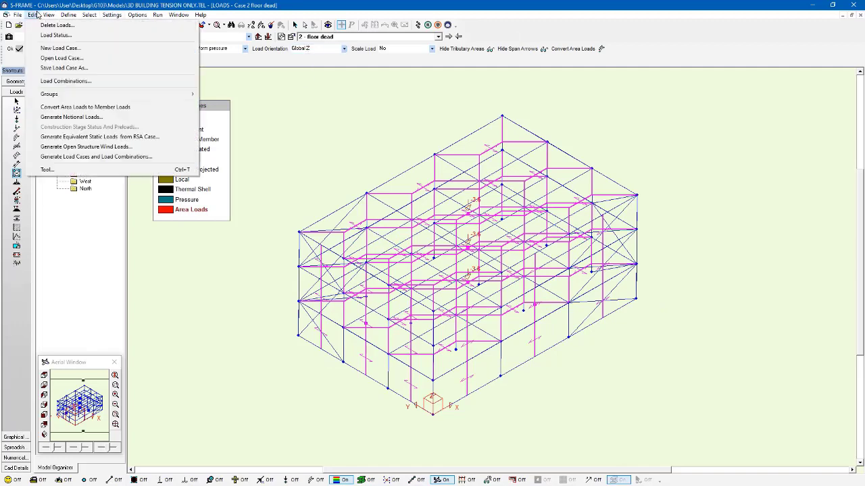
{"action": "left_click", "coordinate": [65, 81]}
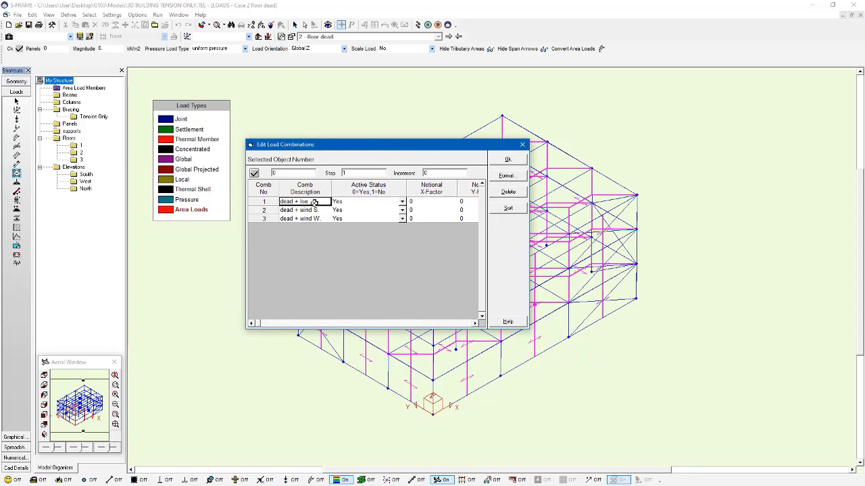
{"action": "key", "text": "Tab"}
{"action": "key", "text": "Tab"}
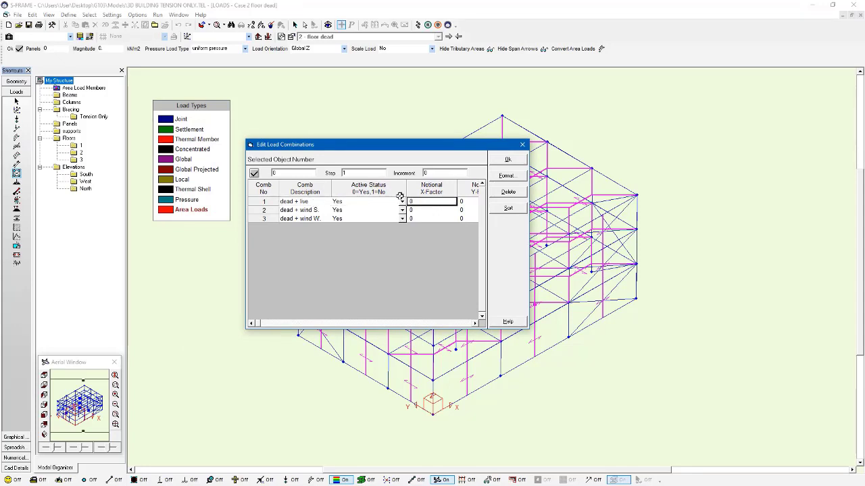
{"action": "type", "text": "005"}
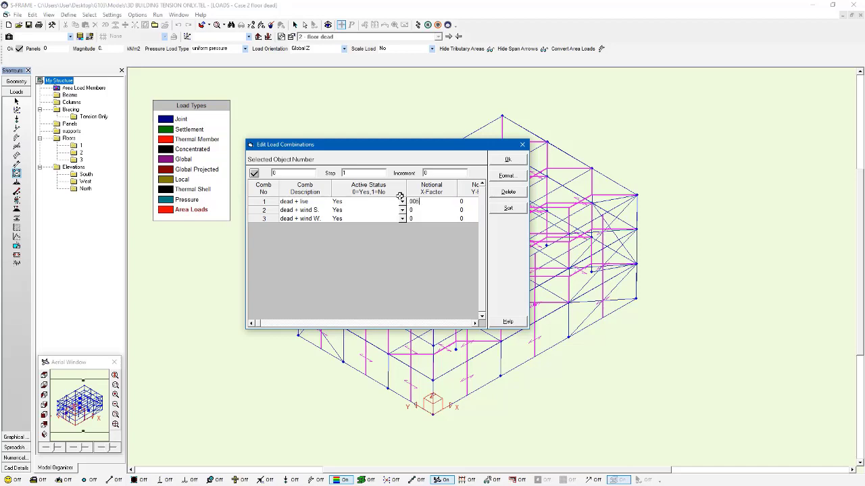
{"action": "key", "text": "Tab"}
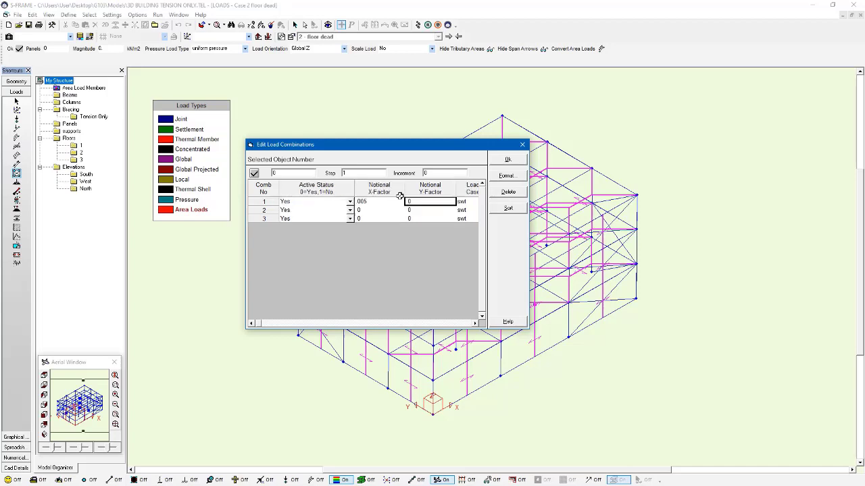
{"action": "type", "text": "005"}
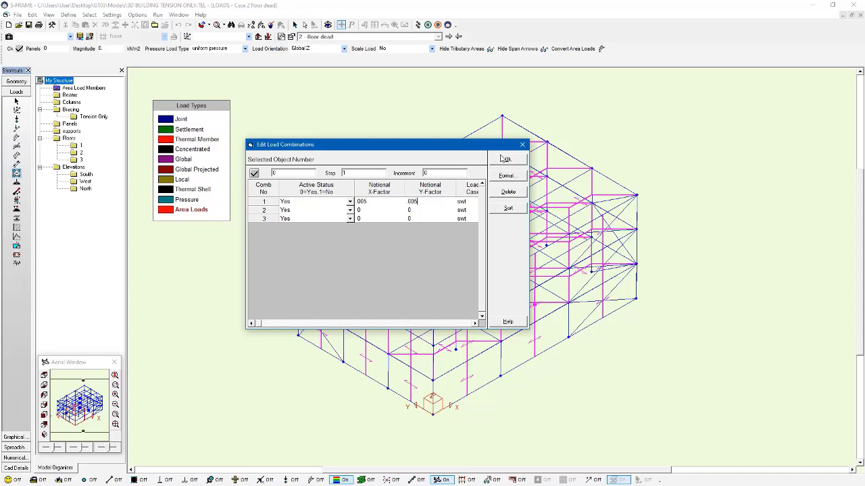
{"action": "left_click", "coordinate": [505, 159]}
Re-solve the building with notional loads and view the dead + wind S. results.
{"action": "left_click", "coordinate": [418, 25]}
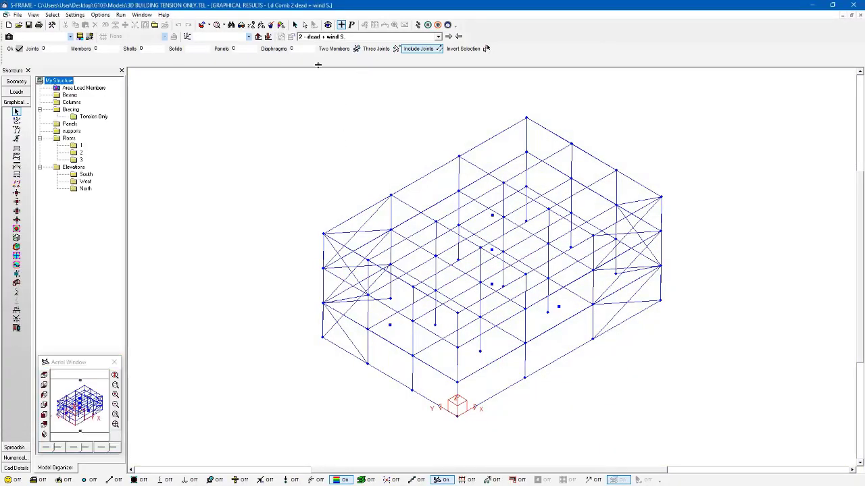
Plot axial force diagrams on the Bracing group for dead + live, then dead + wind S, ending on dead + wind W (up to 310.2 kN).
{"action": "left_click", "coordinate": [339, 38]}
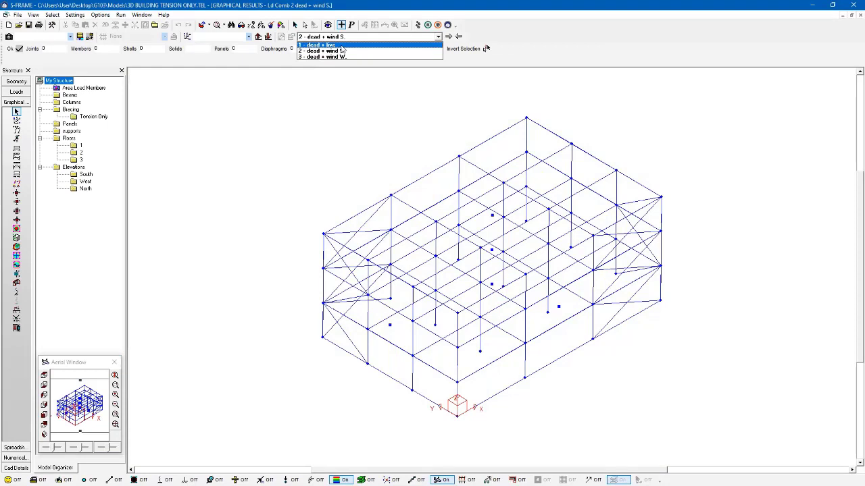
{"action": "left_click", "coordinate": [341, 46]}
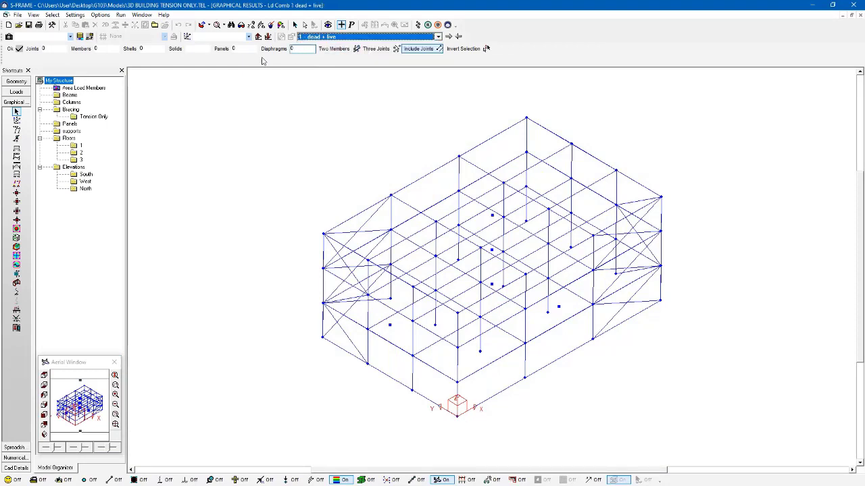
{"action": "left_click", "coordinate": [67, 111]}
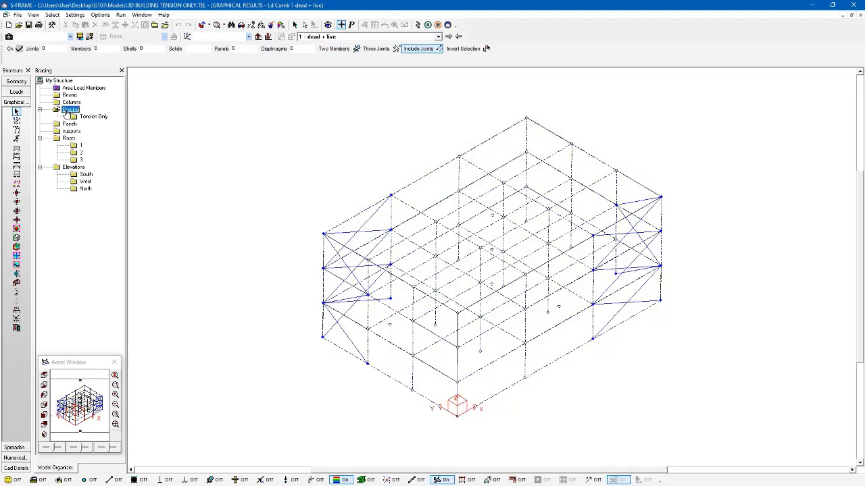
{"action": "left_click", "coordinate": [16, 150]}
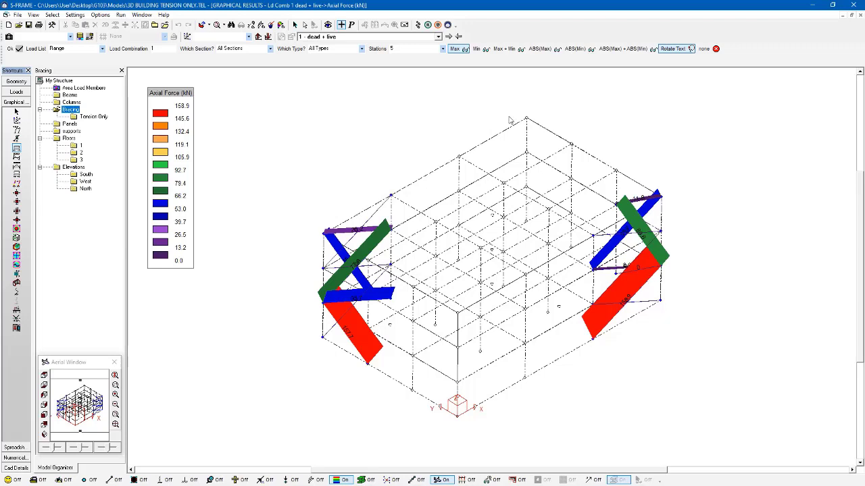
{"action": "left_click", "coordinate": [448, 37]}
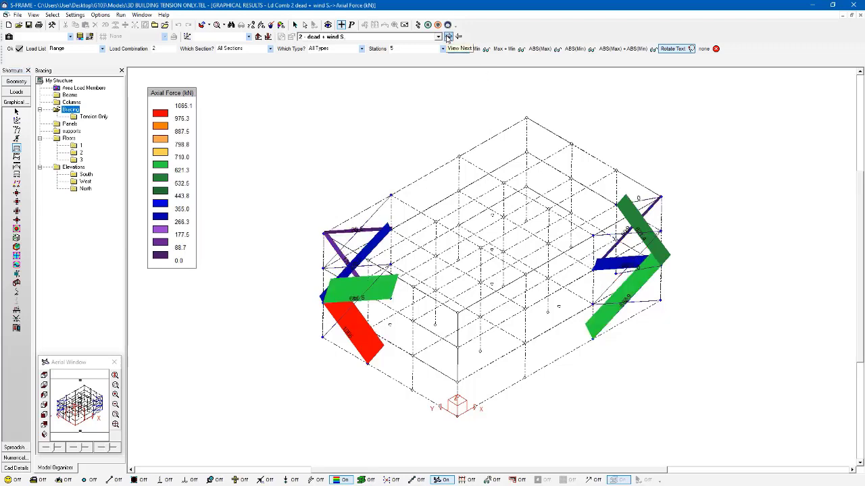
{"action": "left_click", "coordinate": [448, 37]}
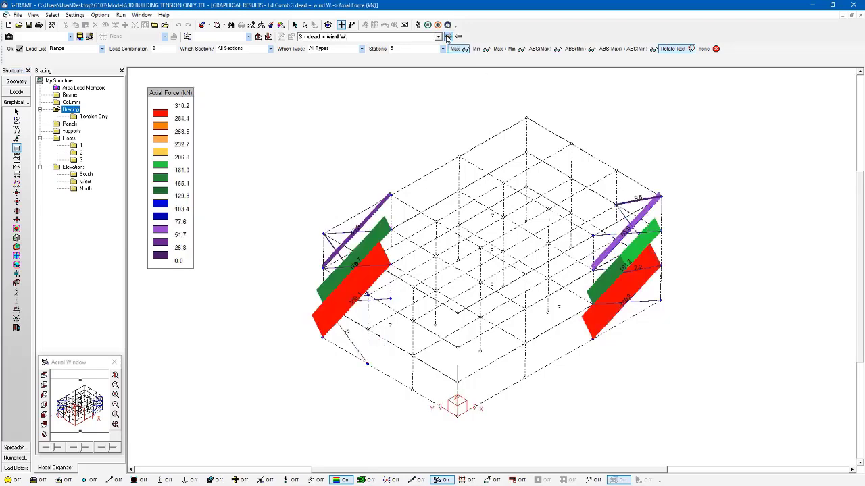